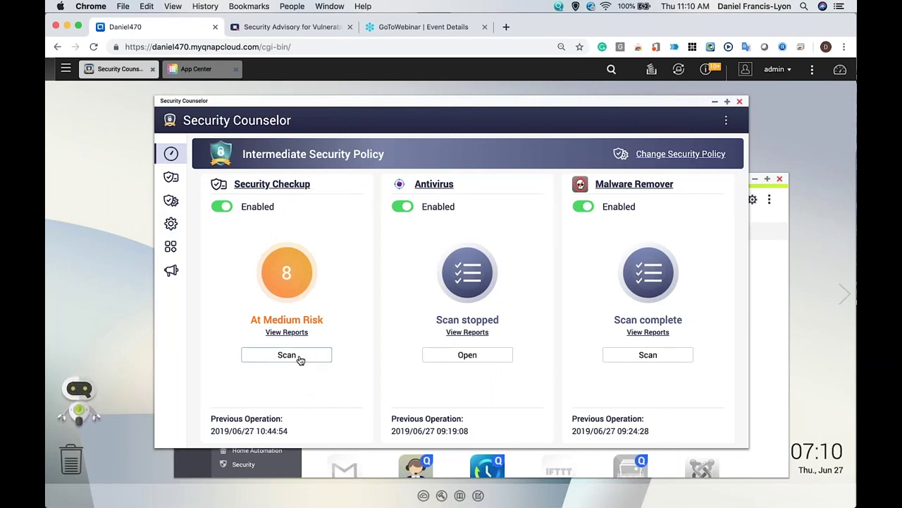
# Step: Run a new Security Checkup scan and open its report
pyautogui.click(299, 357)
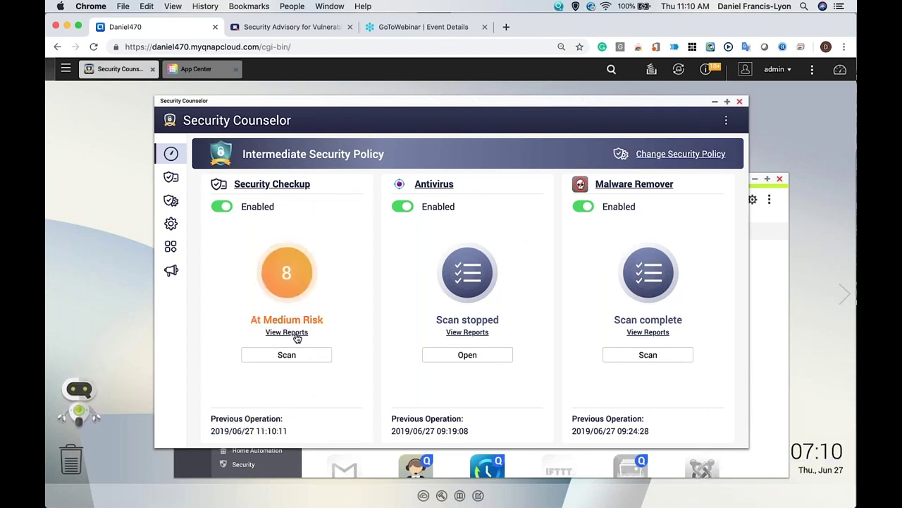
pyautogui.click(296, 337)
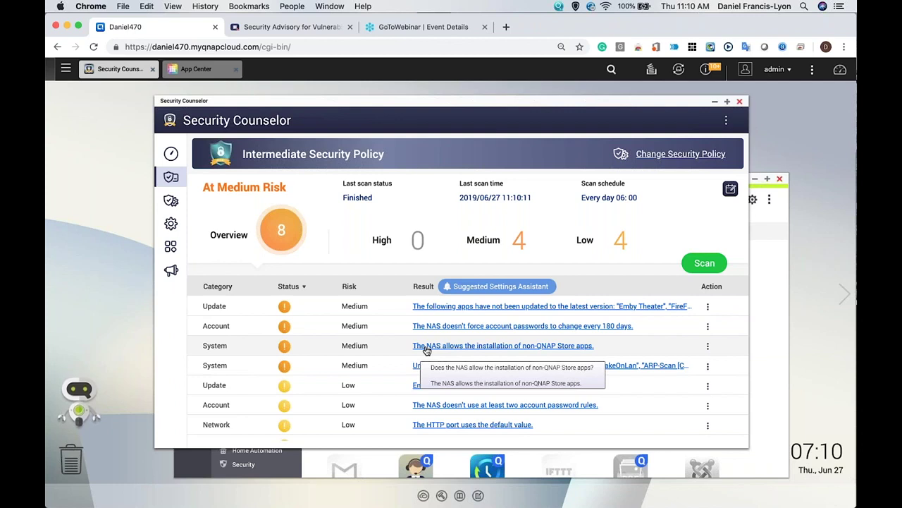
# Step: Inspect the App Center setting behind the non-QNAP Store apps finding, close it without applying changes, and return to the checkup report
pyautogui.click(445, 346)
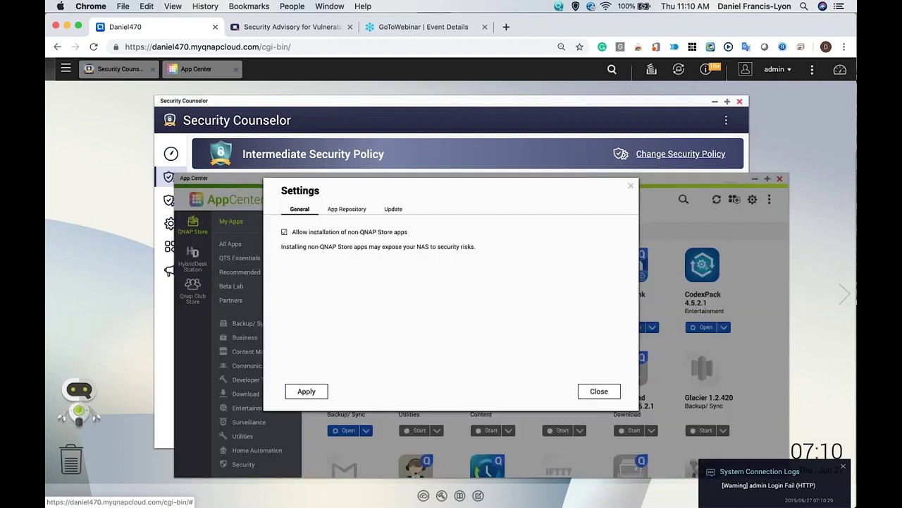
pyautogui.click(285, 234)
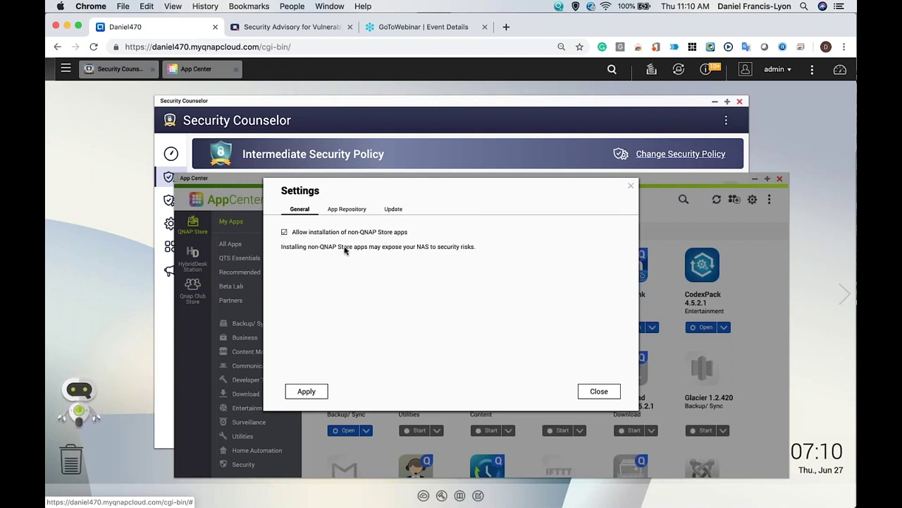
pyautogui.click(591, 394)
pyautogui.click(514, 105)
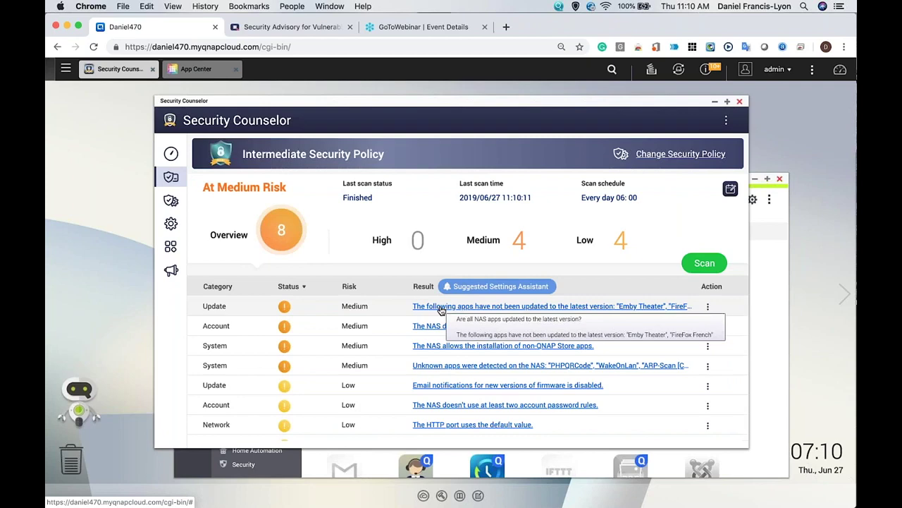
# Step: Review the automatic and manual recommendations in the Suggested Settings Assistant, then close it without applying any suggestion
pyautogui.click(497, 286)
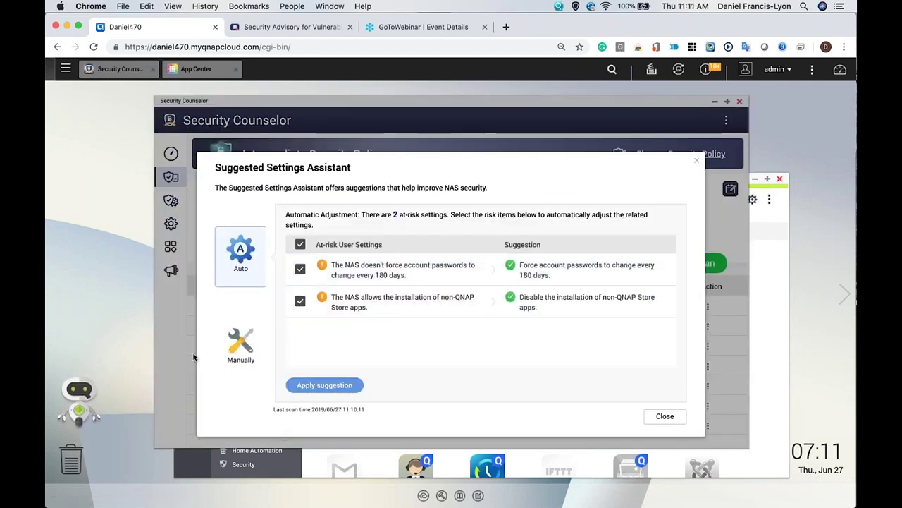
pyautogui.click(239, 343)
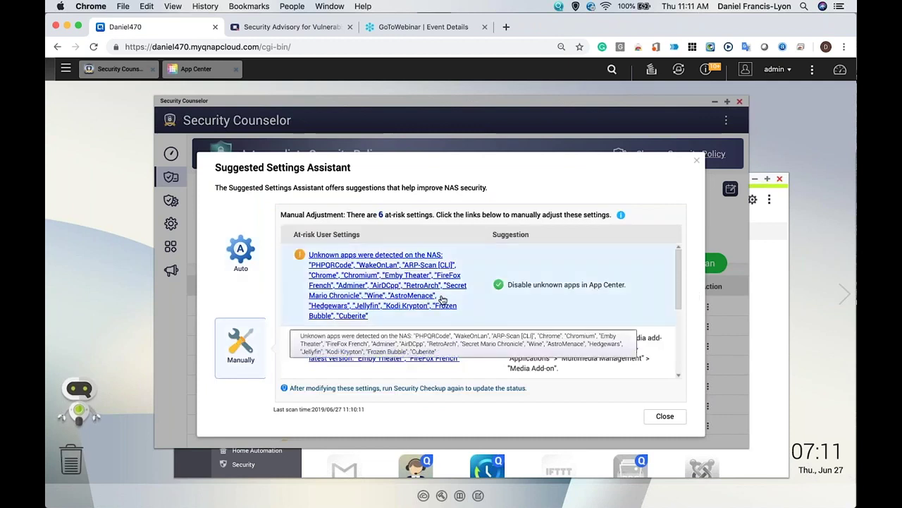
pyautogui.scroll(-5, 443, 299)
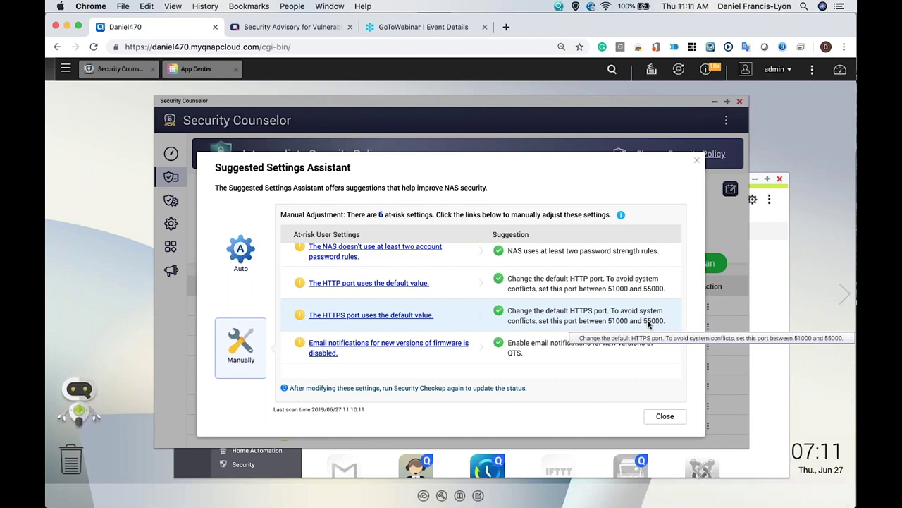
pyautogui.click(238, 250)
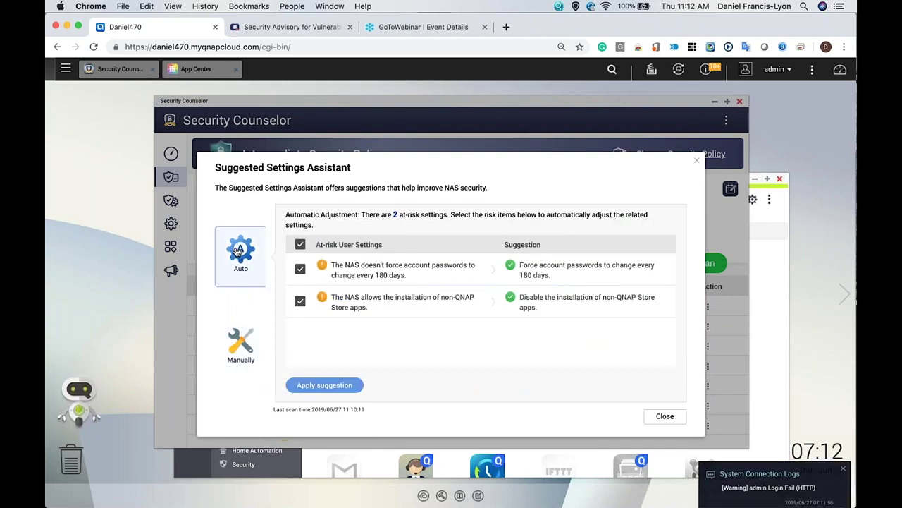
pyautogui.click(236, 343)
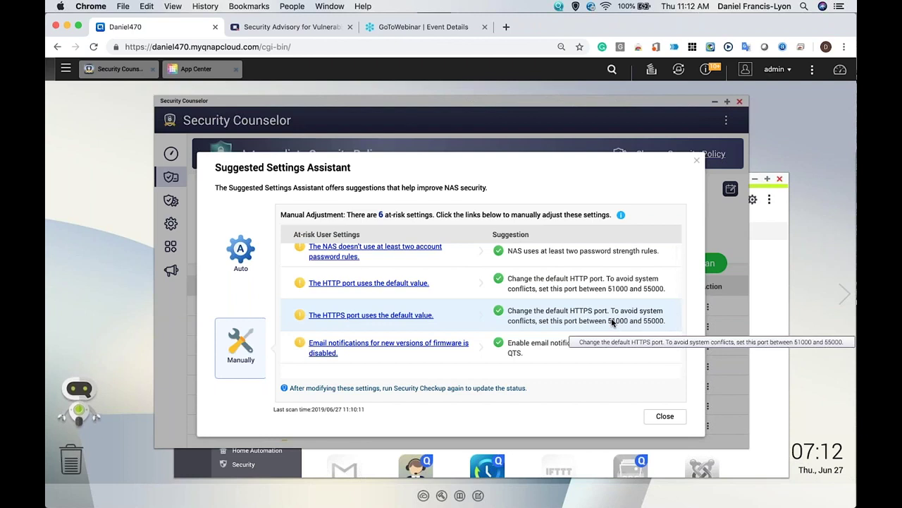
pyautogui.click(248, 252)
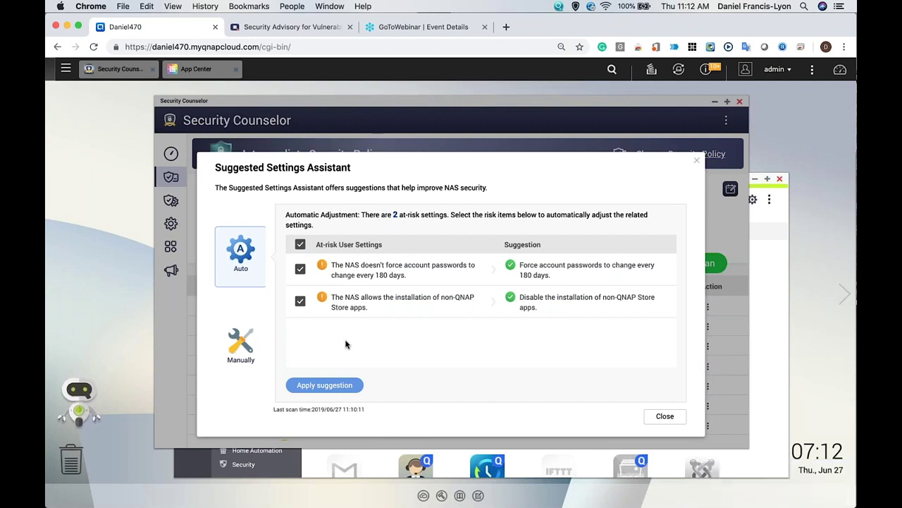
pyautogui.click(240, 344)
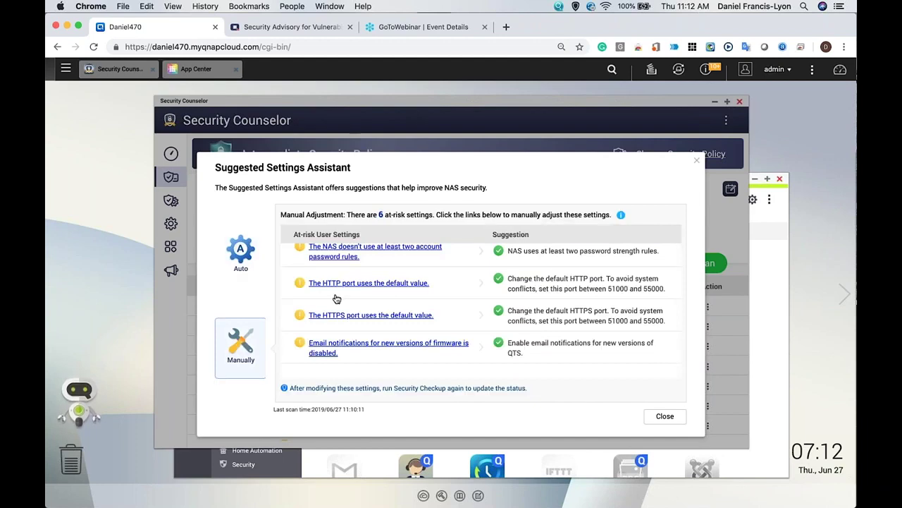
pyautogui.click(697, 163)
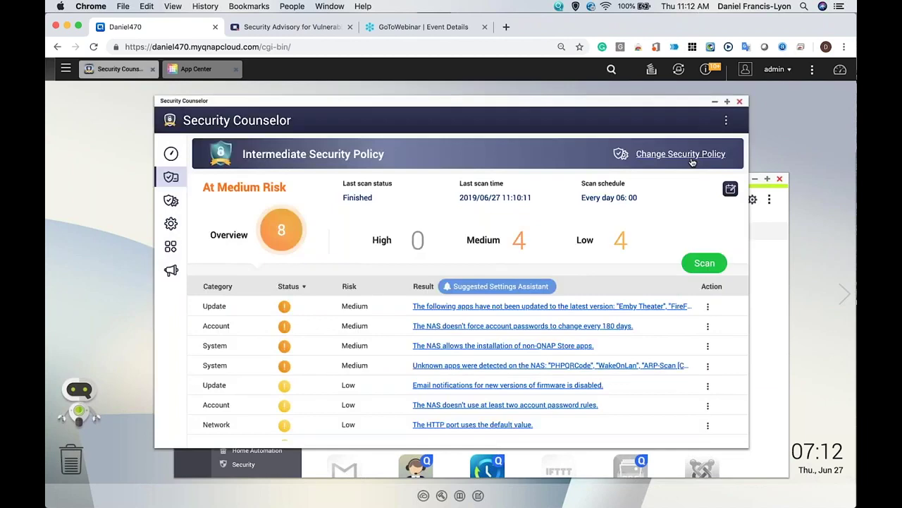
# Step: Review the rules included in the Intermediate Security Policy
pyautogui.click(170, 202)
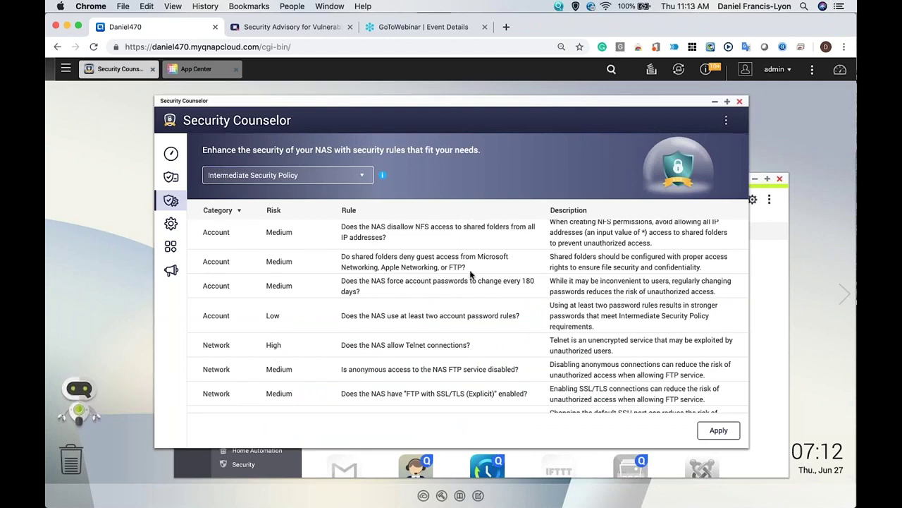
pyautogui.scroll(5, 472, 276)
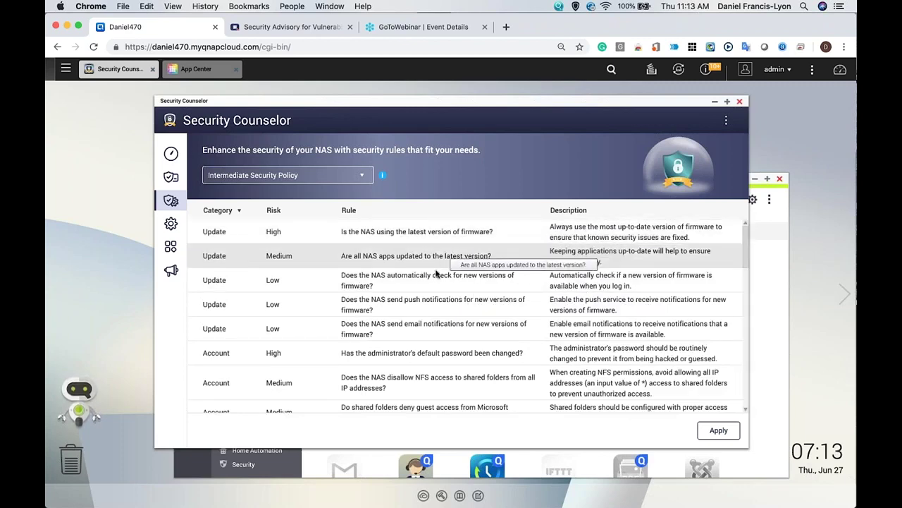
pyautogui.scroll(-1, 421, 314)
pyautogui.scroll(-3, 422, 313)
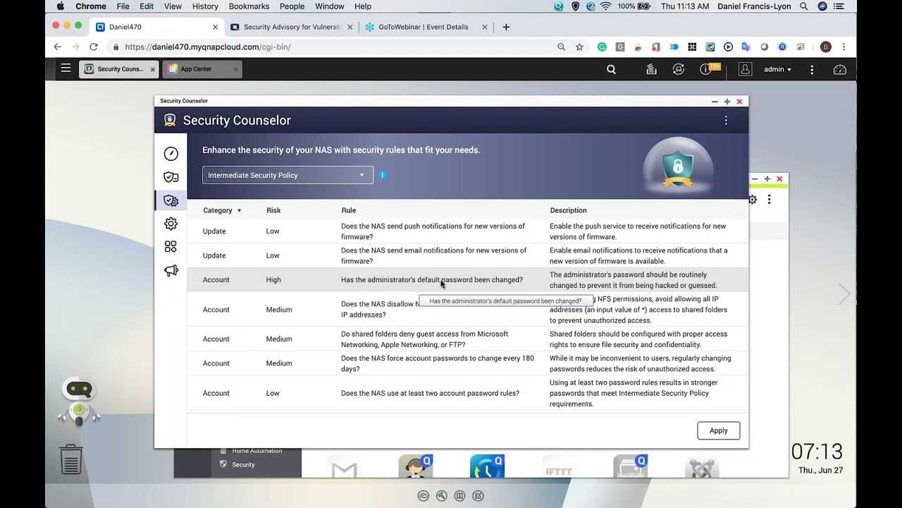
# Step: Select the Custom Security Policy and disable its rule about forcing account passwords to change every 90 days
pyautogui.click(349, 182)
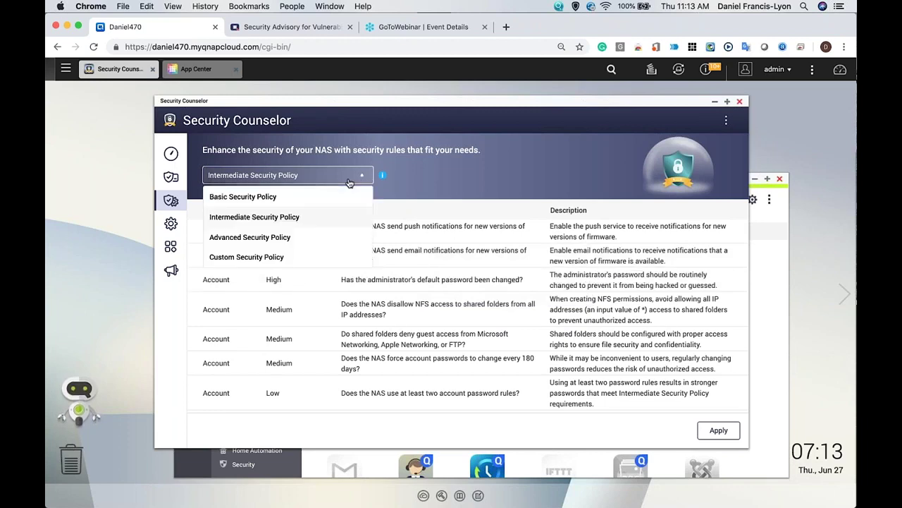
pyautogui.click(263, 258)
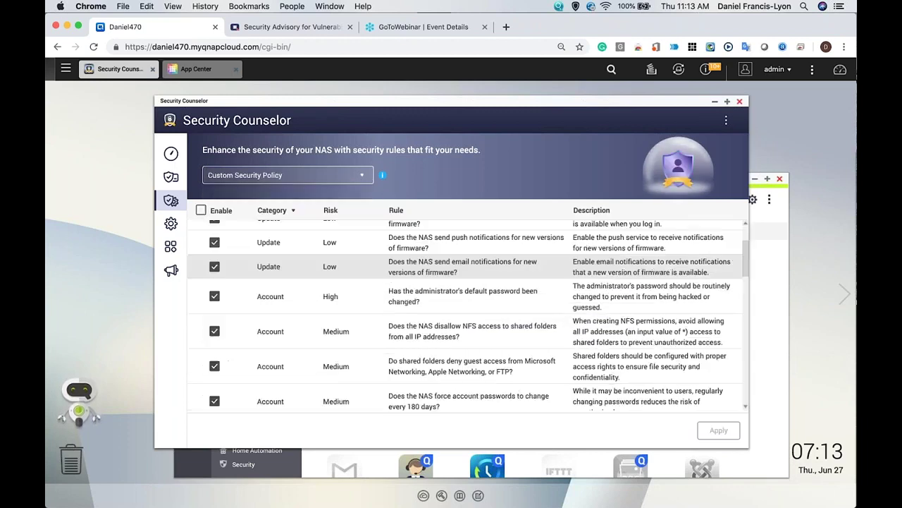
pyautogui.scroll(-5, 461, 279)
pyautogui.scroll(5, 461, 279)
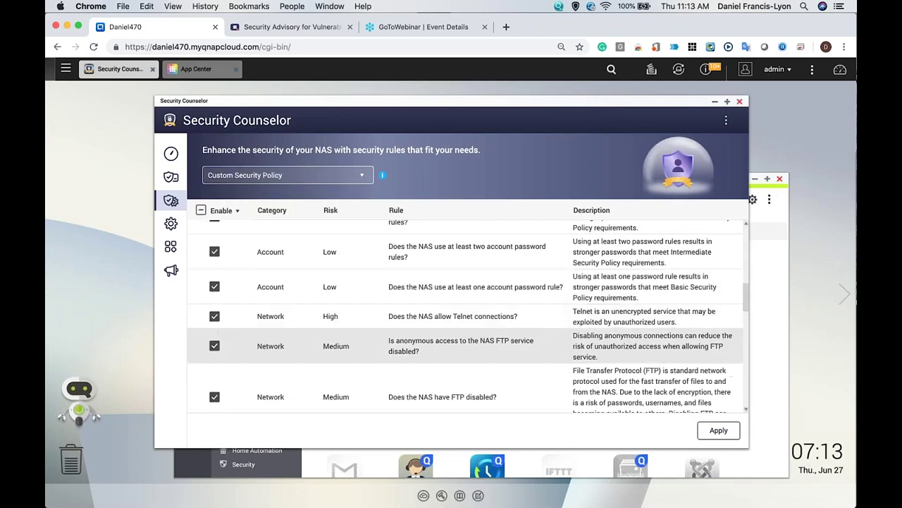
pyautogui.scroll(5, 414, 306)
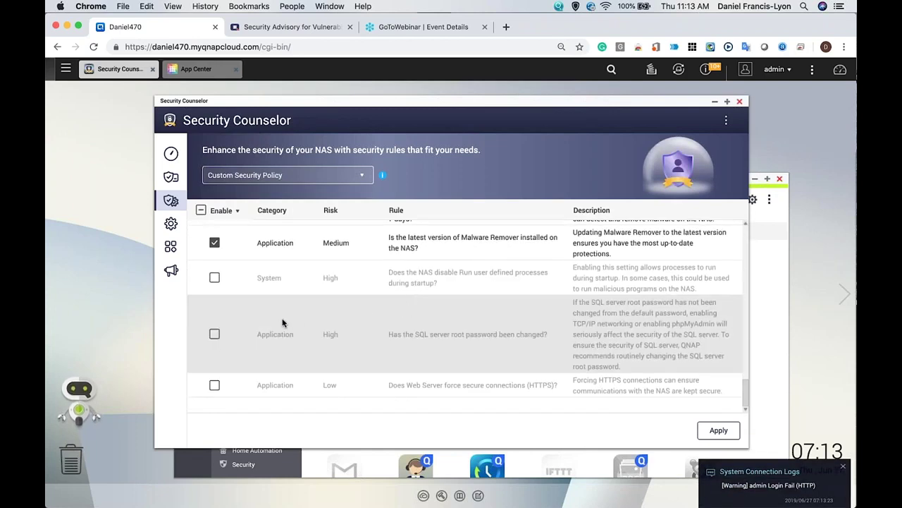
pyautogui.scroll(5, 408, 315)
pyautogui.scroll(-5, 408, 315)
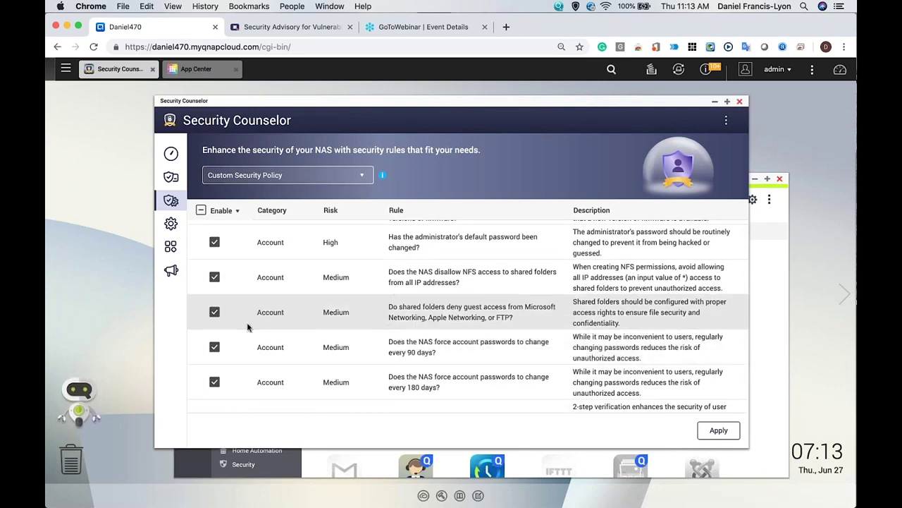
pyautogui.click(215, 347)
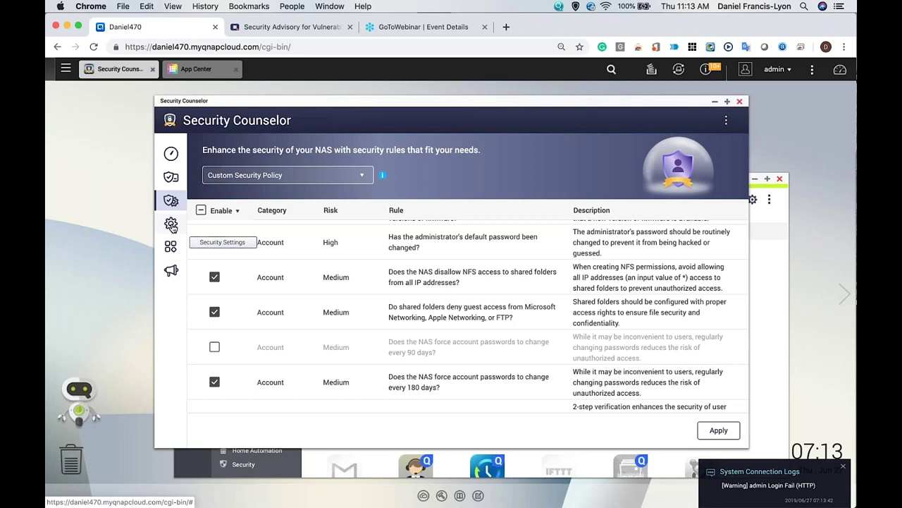
# Step: Open the security settings and compare the allow-only and deny connection lists, leaving connections from the list denied
pyautogui.click(171, 224)
pyautogui.click(467, 314)
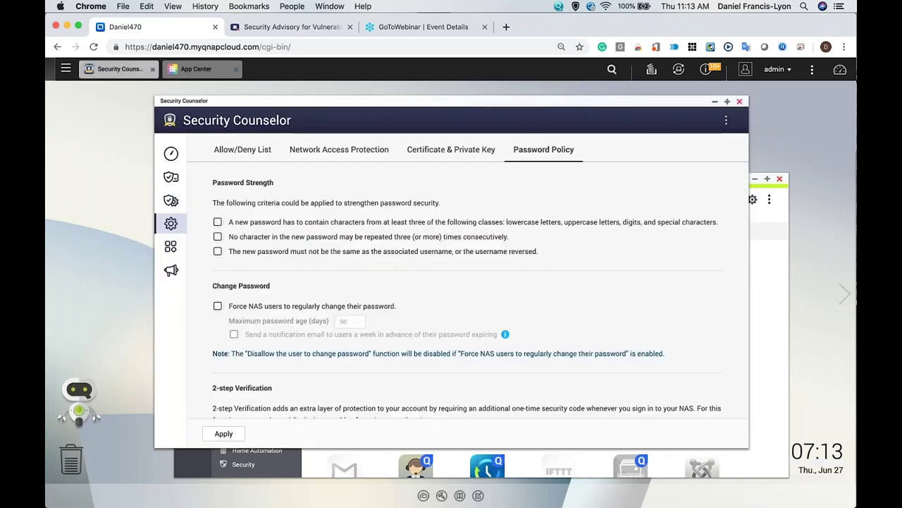
pyautogui.click(246, 150)
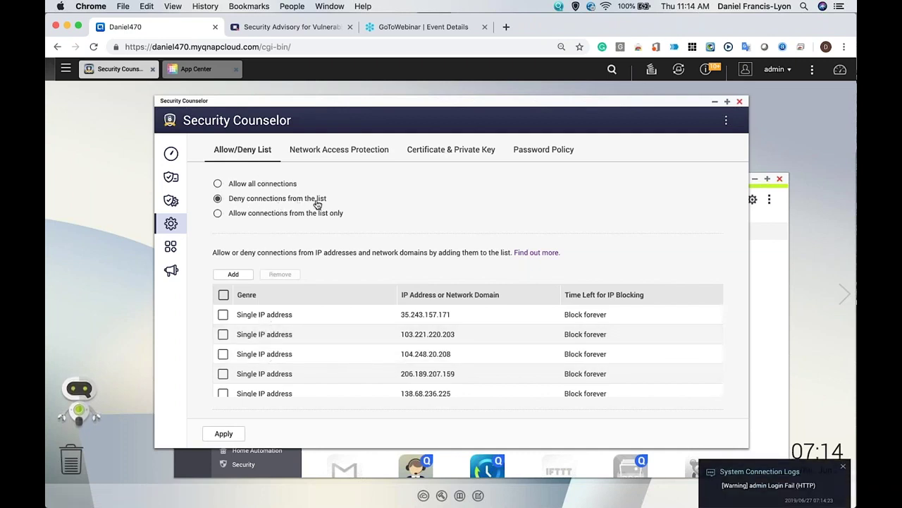
pyautogui.click(219, 215)
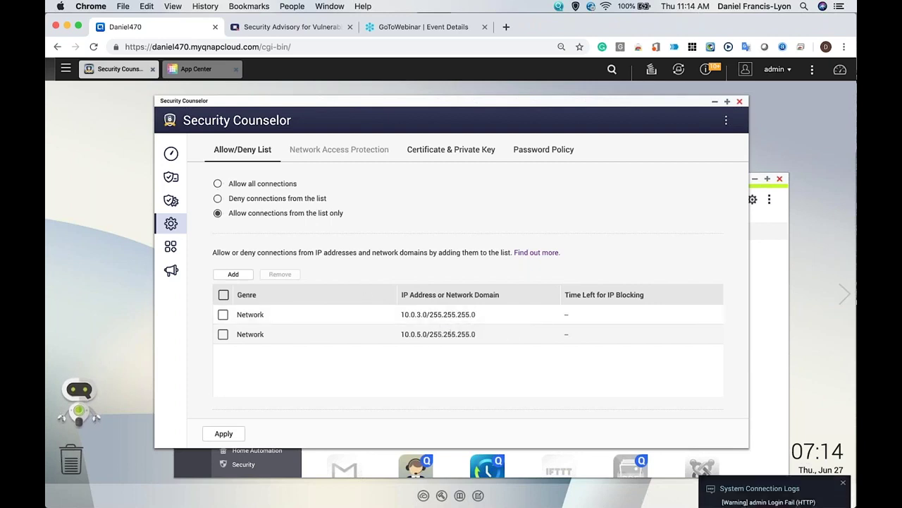
pyautogui.click(218, 199)
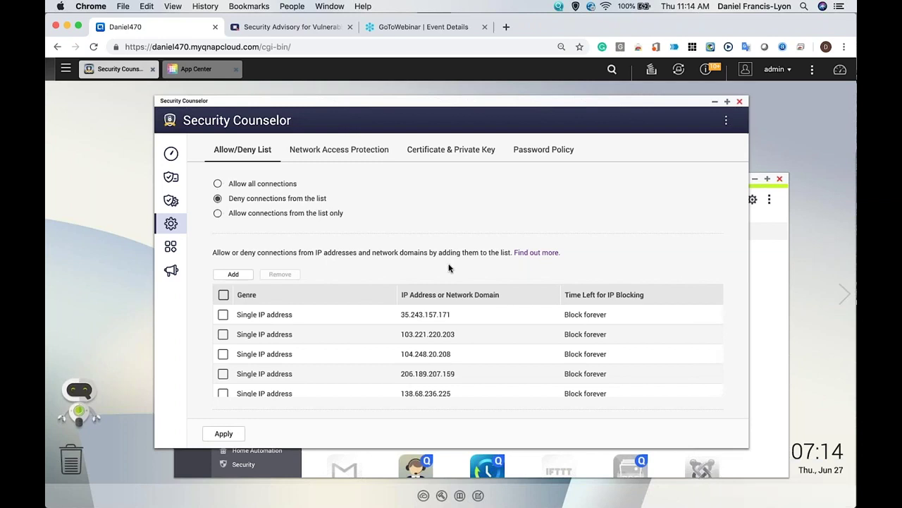
# Step: Examine the Network Access Protection, Certificate & Private Key and Password Policy settings
pyautogui.click(334, 155)
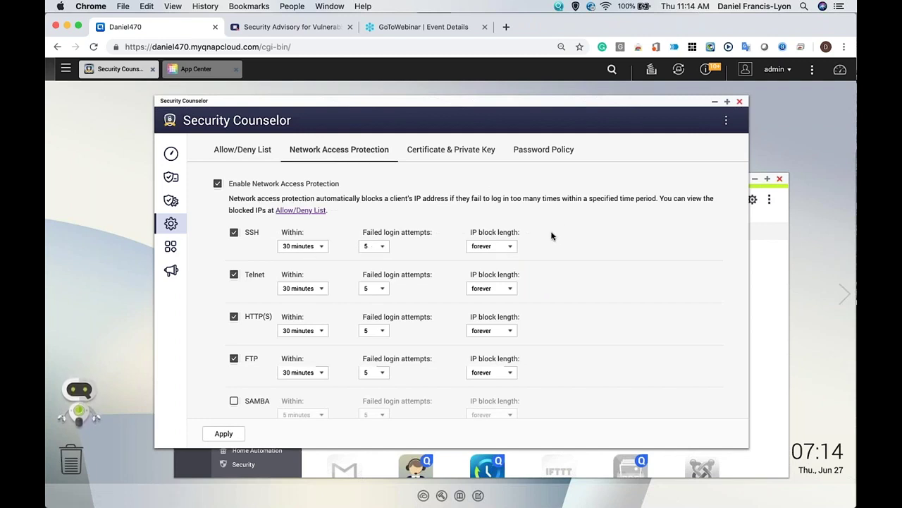
pyautogui.click(237, 150)
pyautogui.click(328, 151)
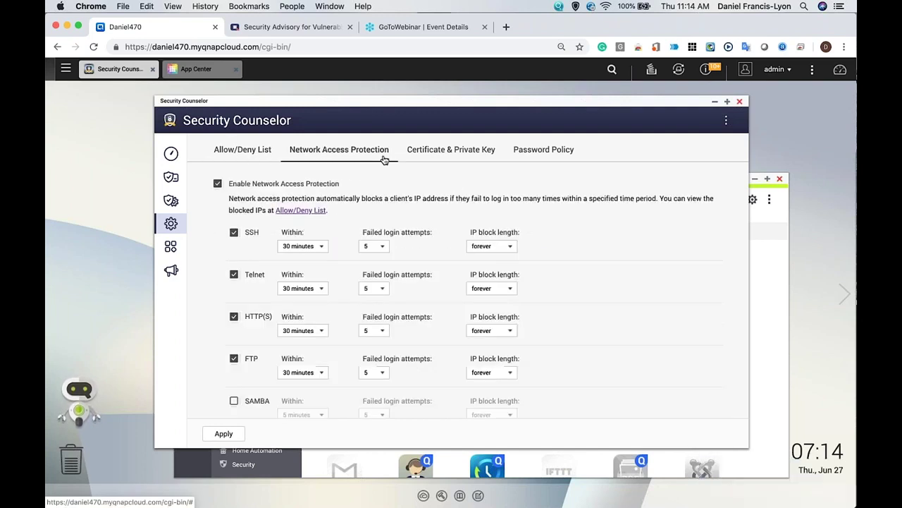
pyautogui.click(449, 151)
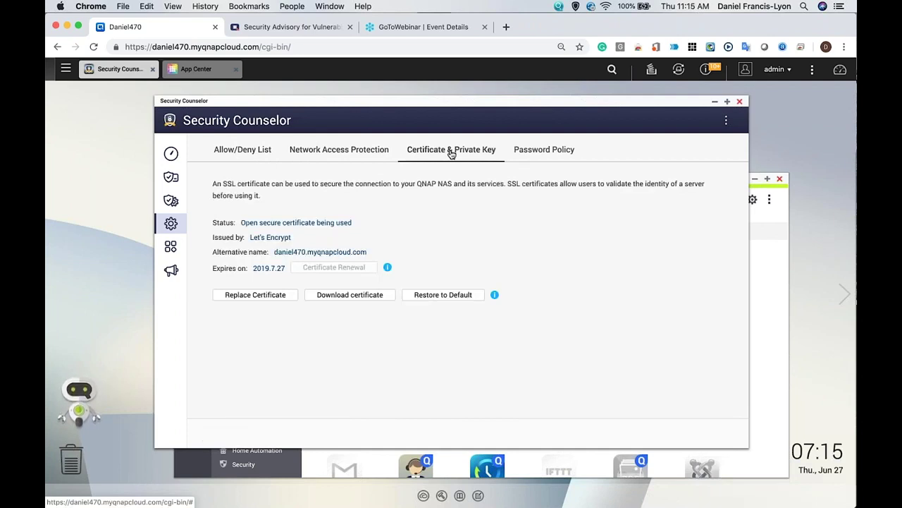
pyautogui.click(549, 152)
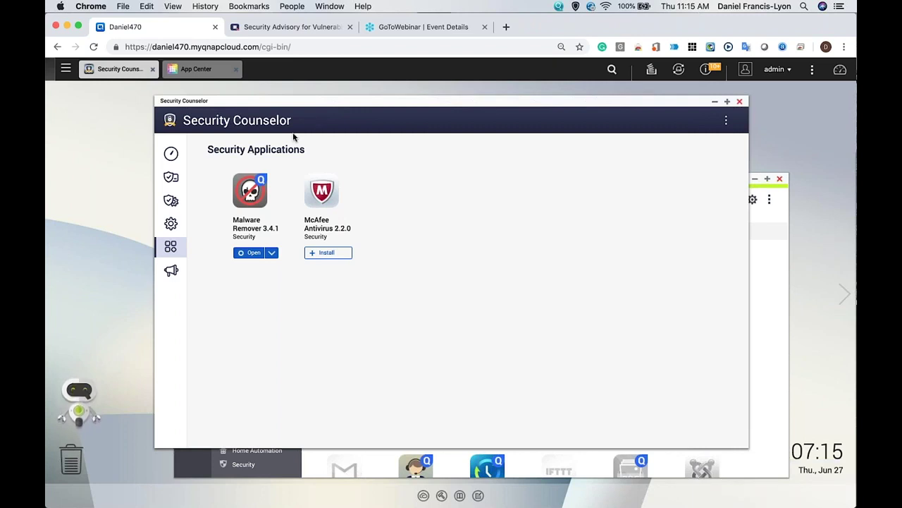
# Step: View the Security Advisory options, open the linked QNAP advisory website, and return to Security Counselor
pyautogui.click(171, 272)
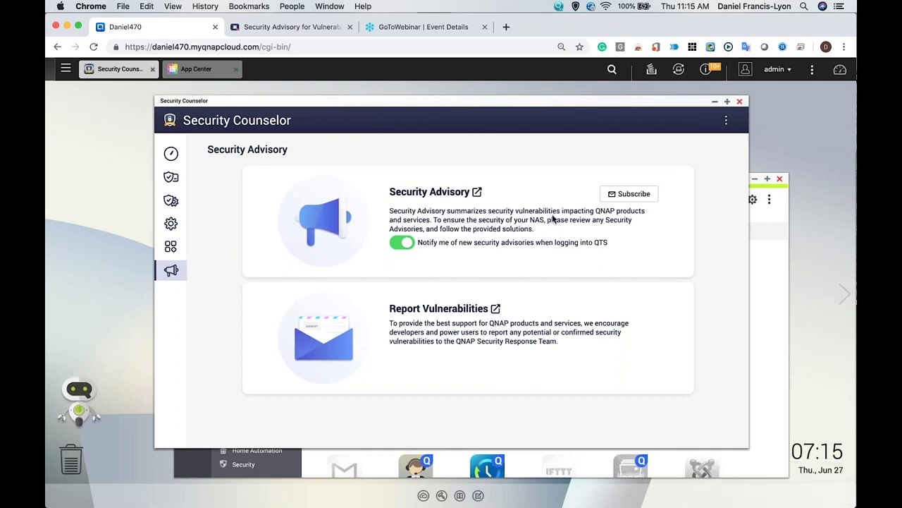
pyautogui.click(478, 192)
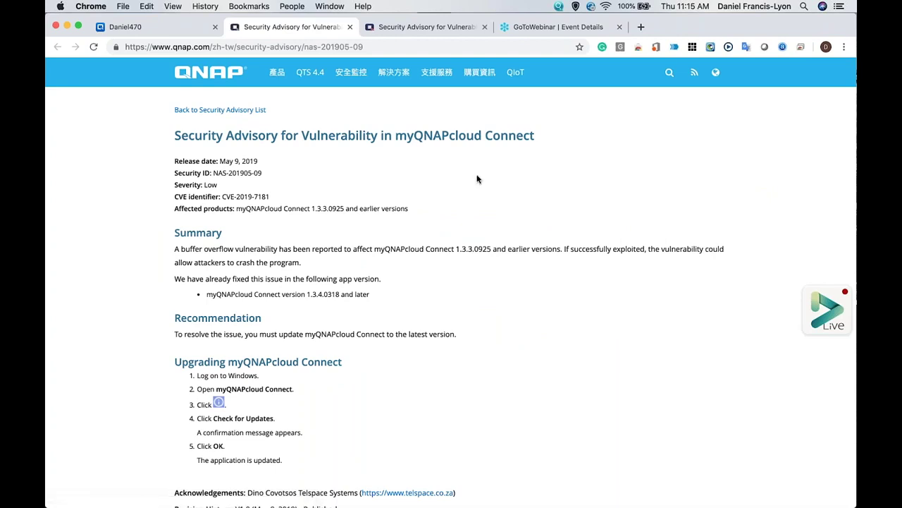
pyautogui.click(156, 29)
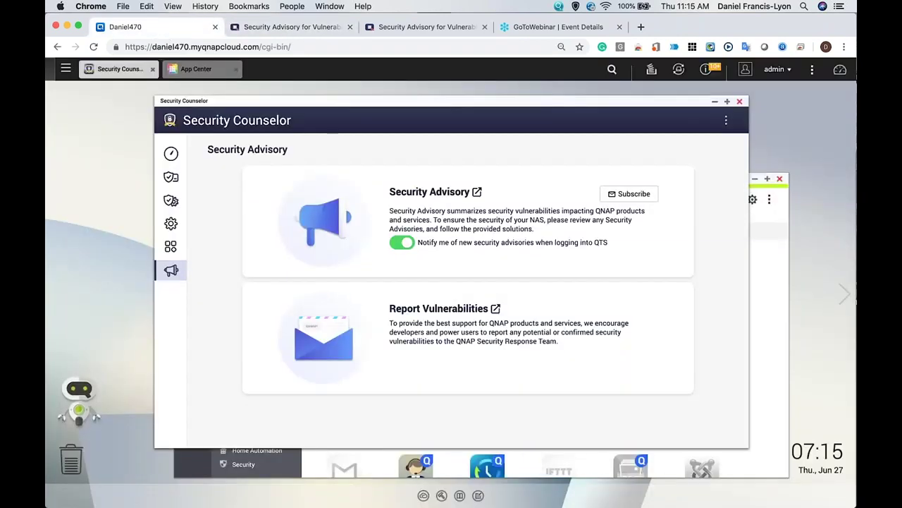